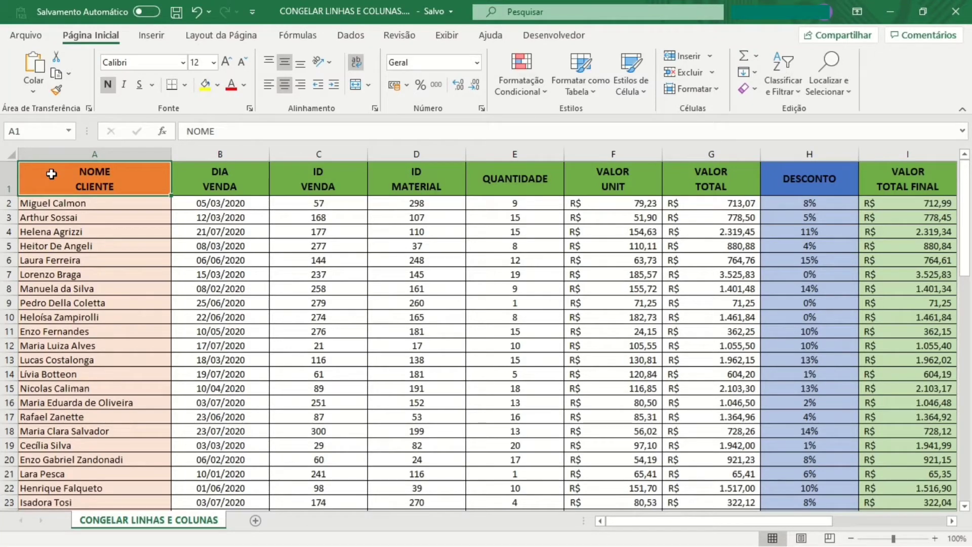
Select header row 1 and the NOME CLIENTE column, then scroll through the sales list.
{"action": "left_click", "coordinate": [8, 179]}
{"action": "left_click", "coordinate": [75, 152]}
{"action": "scroll", "coordinate": [53, 179], "scroll_direction": "down", "scroll_amount": 1}
{"action": "scroll", "coordinate": [50, 184], "scroll_direction": "down", "scroll_amount": 3}
{"action": "scroll", "coordinate": [50, 185], "scroll_direction": "down", "scroll_amount": 1}
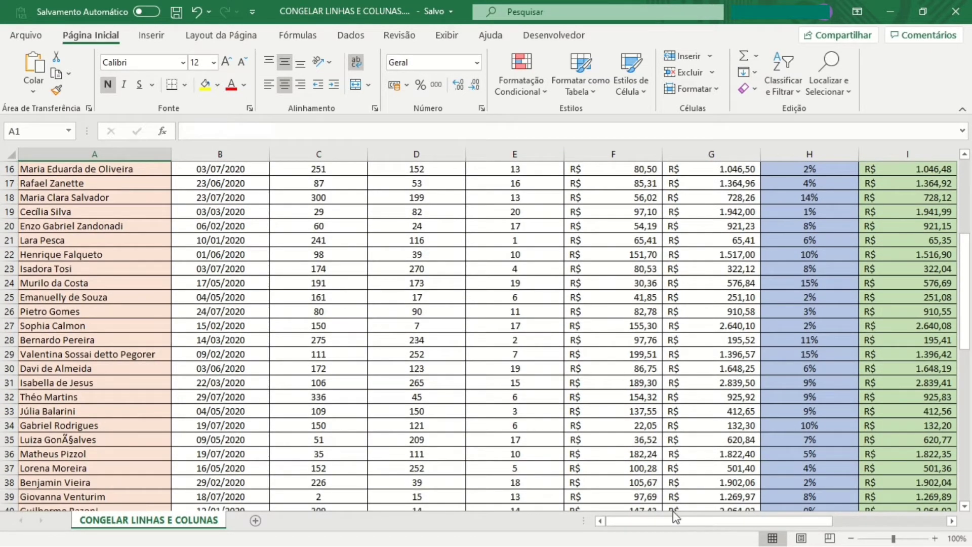
{"action": "left_click_drag", "start_coordinate": [676, 516], "coordinate": [714, 517]}
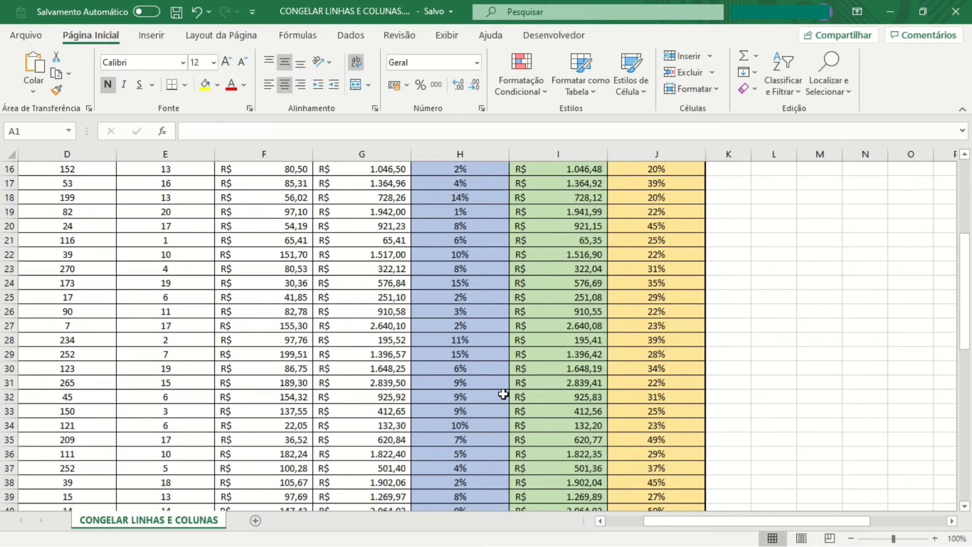
{"action": "left_click_drag", "start_coordinate": [666, 522], "coordinate": [628, 522]}
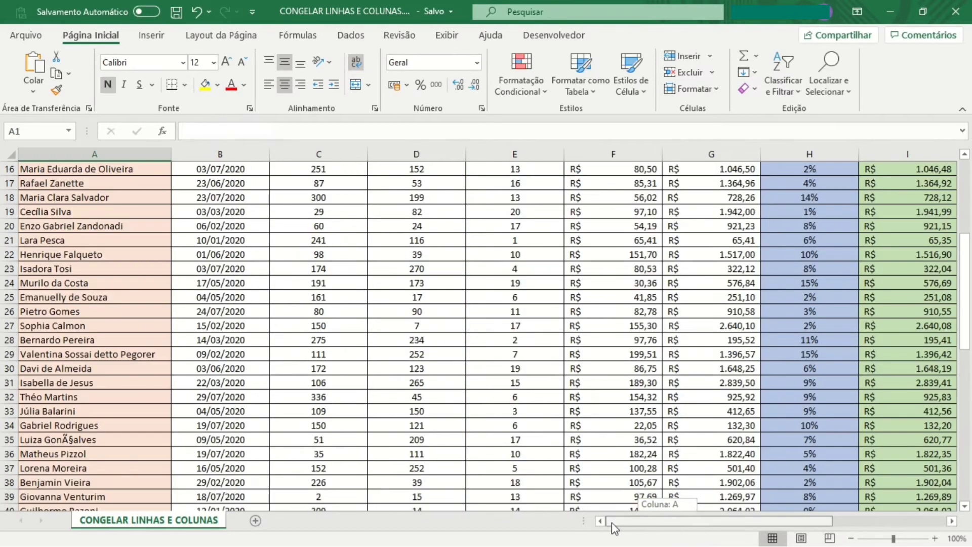
{"action": "scroll", "coordinate": [61, 293], "scroll_direction": "up", "scroll_amount": 5}
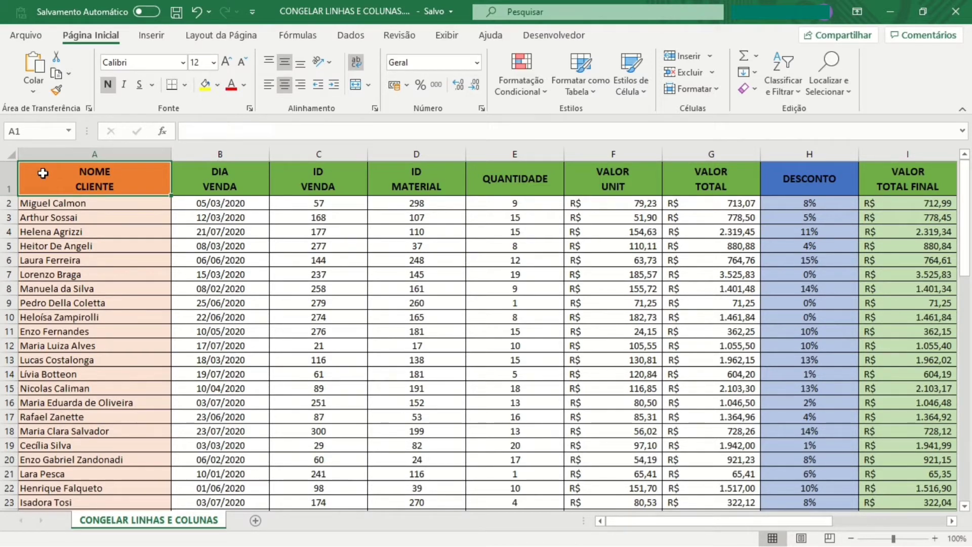
Freeze the top header row with Exibir > Congelar Painéis > Congelar Linha Superior.
{"action": "left_click", "coordinate": [444, 35]}
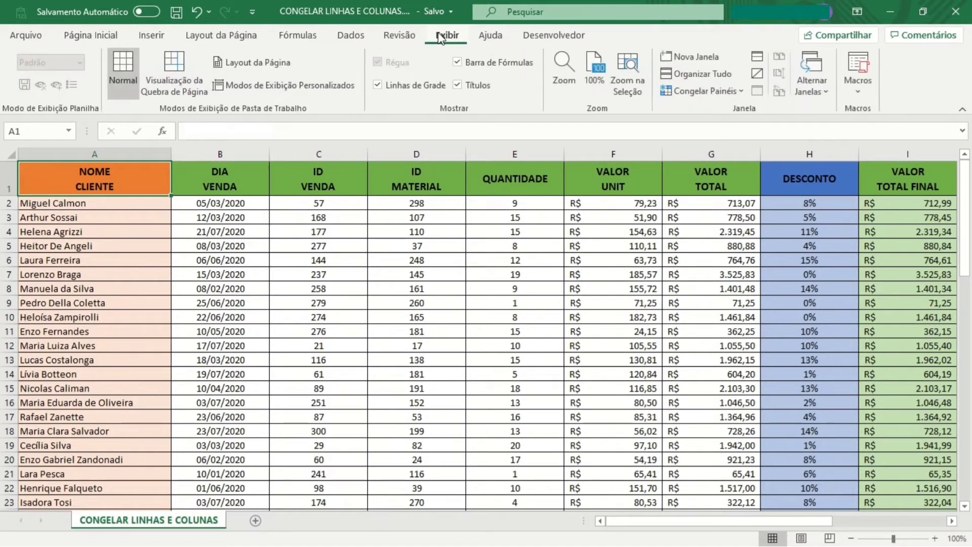
{"action": "left_click", "coordinate": [691, 96]}
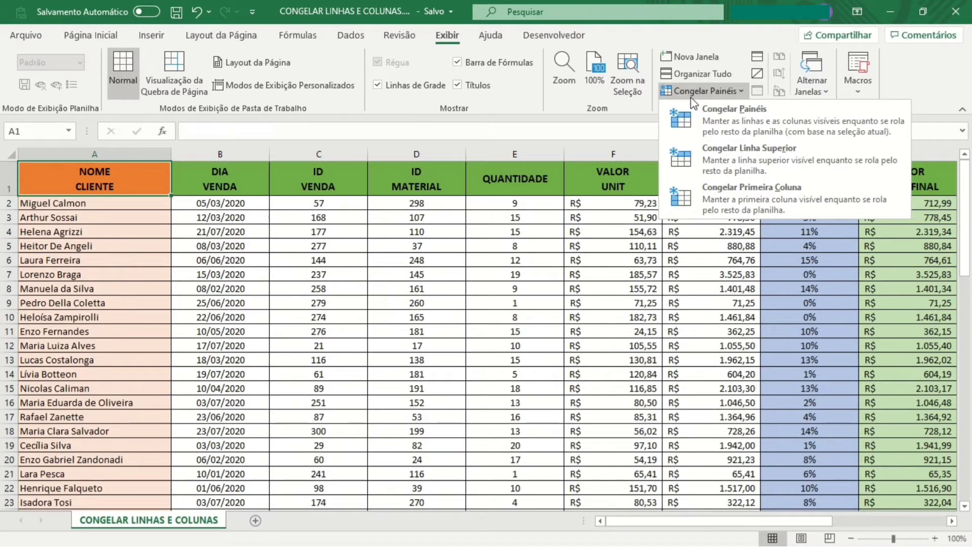
{"action": "left_click", "coordinate": [721, 159]}
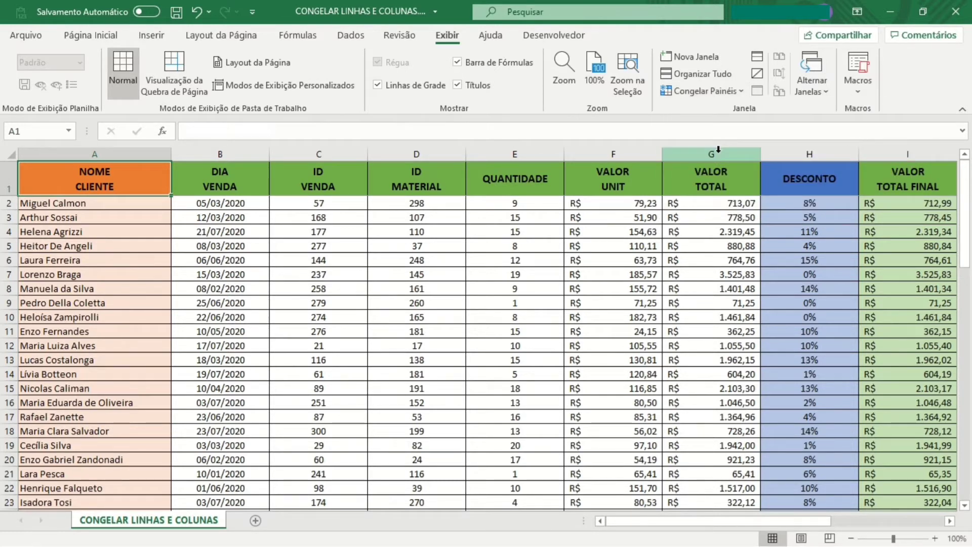
{"action": "scroll", "coordinate": [591, 212], "scroll_direction": "down", "scroll_amount": 3}
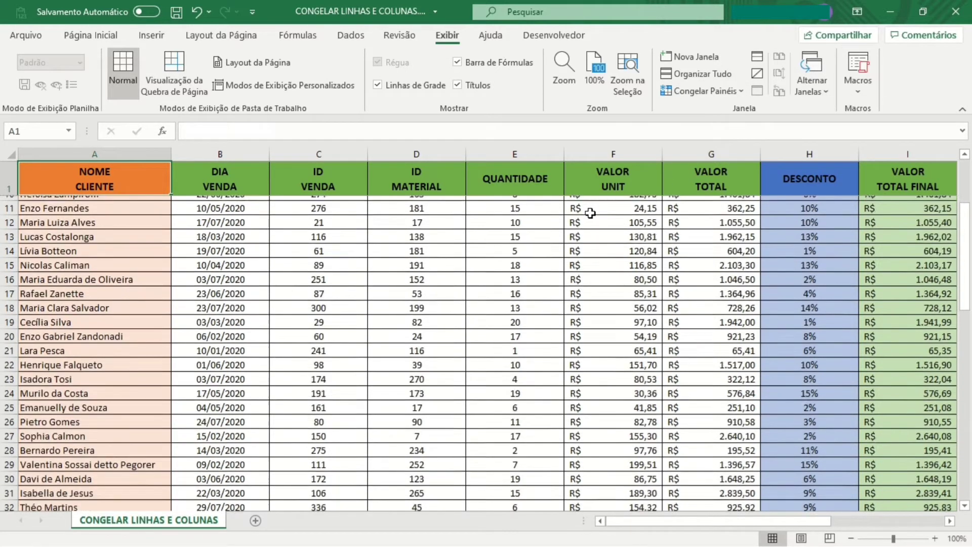
{"action": "scroll", "coordinate": [590, 213], "scroll_direction": "down", "scroll_amount": 2}
{"action": "scroll", "coordinate": [591, 213], "scroll_direction": "down", "scroll_amount": 2}
{"action": "scroll", "coordinate": [591, 213], "scroll_direction": "down", "scroll_amount": 1}
{"action": "scroll", "coordinate": [590, 213], "scroll_direction": "down", "scroll_amount": 2}
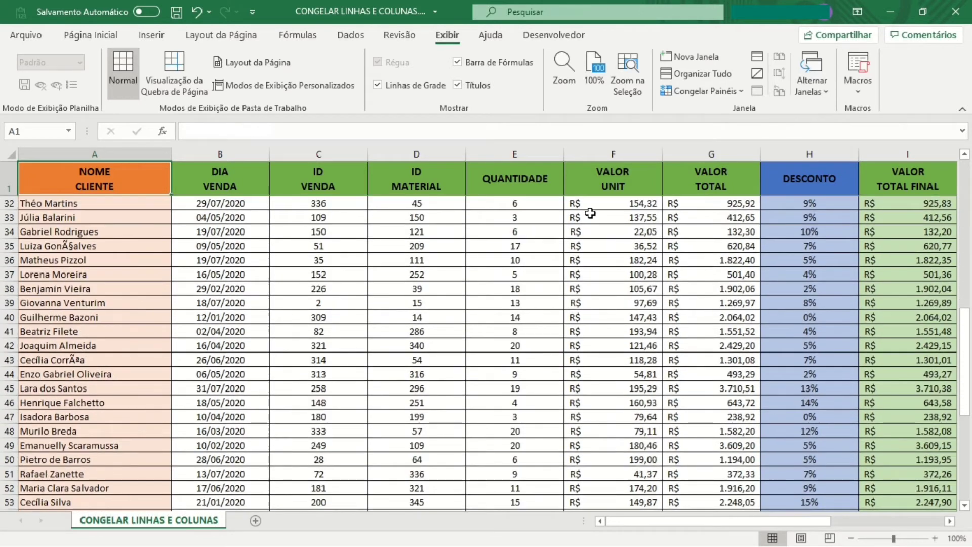
{"action": "scroll", "coordinate": [590, 213], "scroll_direction": "down", "scroll_amount": 2}
{"action": "scroll", "coordinate": [591, 212], "scroll_direction": "down", "scroll_amount": 2}
{"action": "scroll", "coordinate": [591, 213], "scroll_direction": "down", "scroll_amount": 3}
{"action": "scroll", "coordinate": [590, 213], "scroll_direction": "down", "scroll_amount": 1}
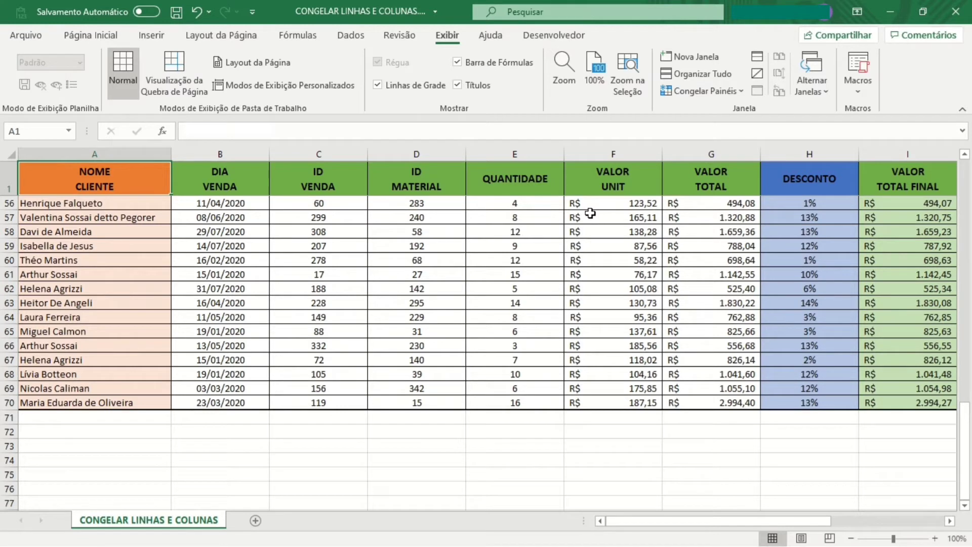
{"action": "left_click", "coordinate": [597, 154]}
{"action": "left_click_drag", "start_coordinate": [570, 153], "coordinate": [514, 152]}
{"action": "left_click", "coordinate": [416, 154]}
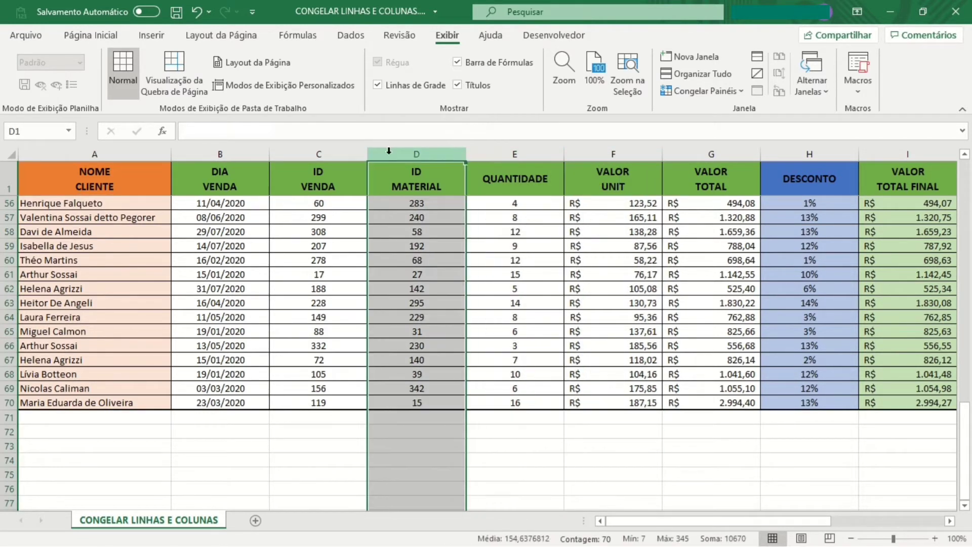
{"action": "left_click", "coordinate": [334, 152]}
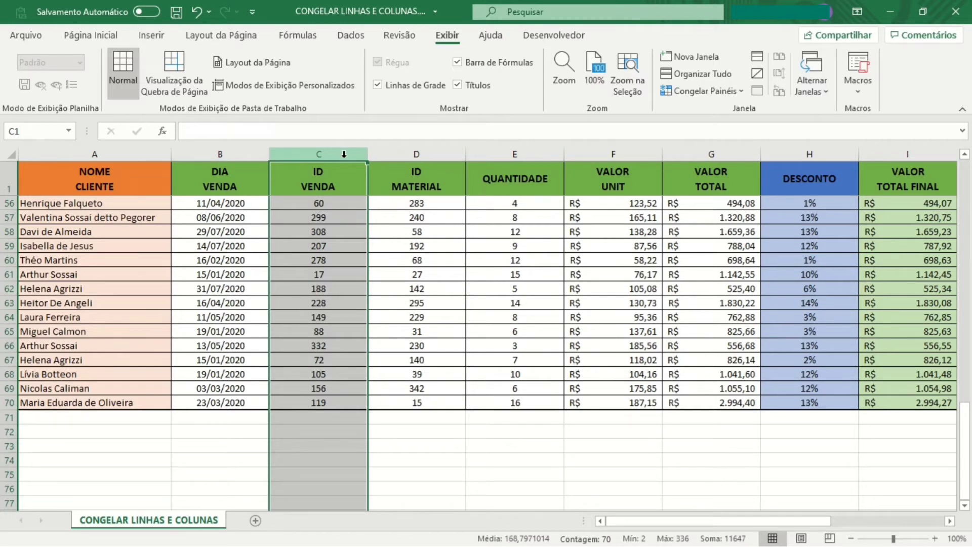
{"action": "left_click_drag", "start_coordinate": [626, 521], "coordinate": [653, 521]}
{"action": "left_click_drag", "start_coordinate": [872, 345], "coordinate": [266, 347]}
{"action": "left_click_drag", "start_coordinate": [826, 303], "coordinate": [259, 302]}
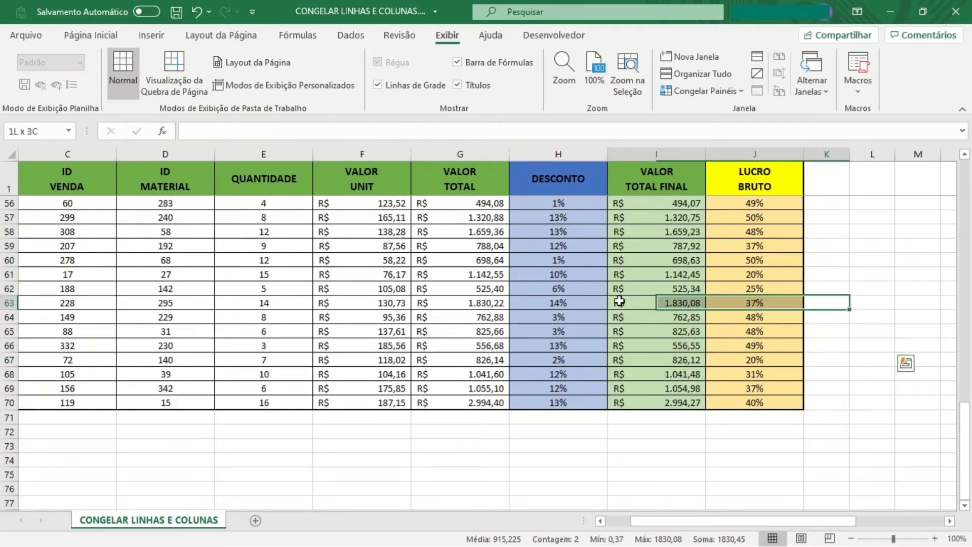
{"action": "left_click_drag", "start_coordinate": [838, 260], "coordinate": [269, 260]}
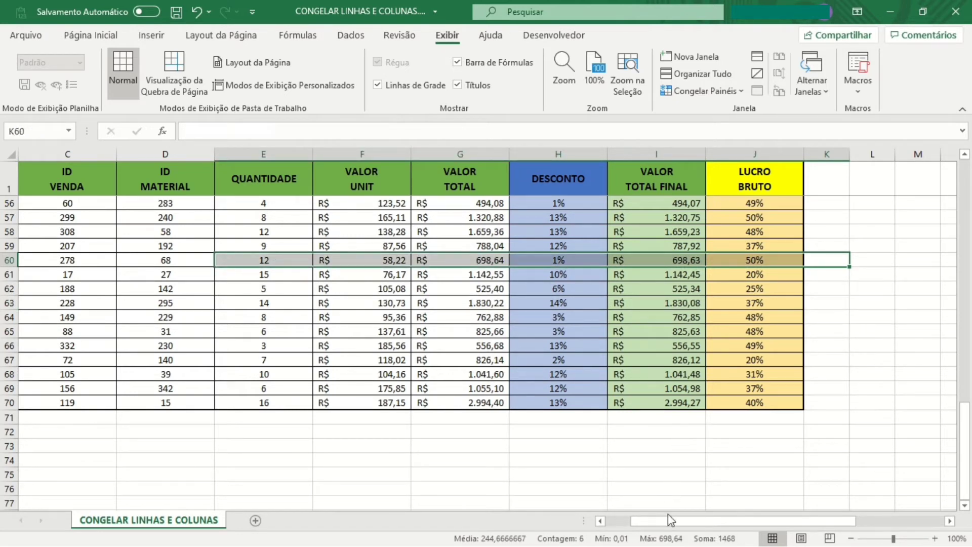
{"action": "left_click_drag", "start_coordinate": [668, 520], "coordinate": [643, 521]}
{"action": "scroll", "coordinate": [97, 291], "scroll_direction": "up", "scroll_amount": 2}
{"action": "scroll", "coordinate": [98, 288], "scroll_direction": "up", "scroll_amount": 7}
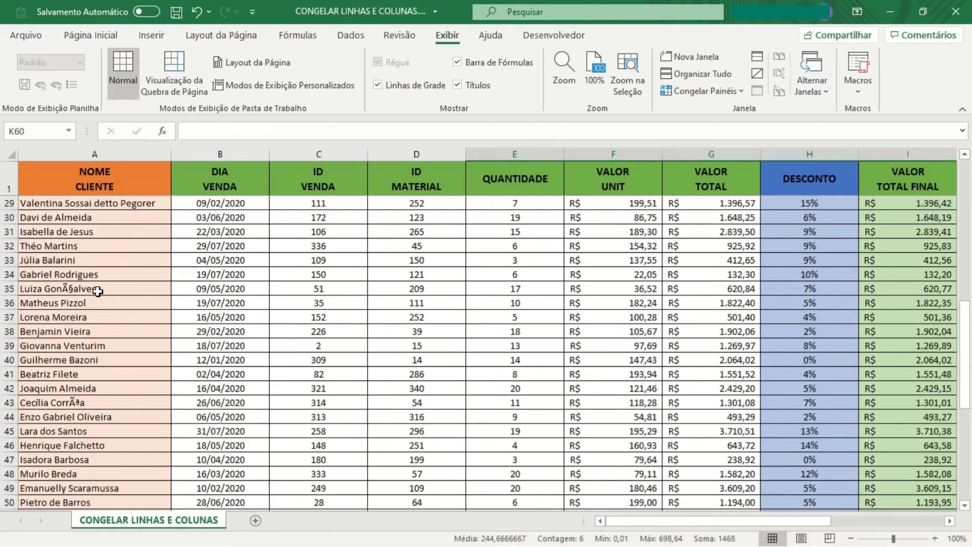
{"action": "scroll", "coordinate": [96, 286], "scroll_direction": "up", "scroll_amount": 5}
{"action": "scroll", "coordinate": [96, 286], "scroll_direction": "up", "scroll_amount": 4}
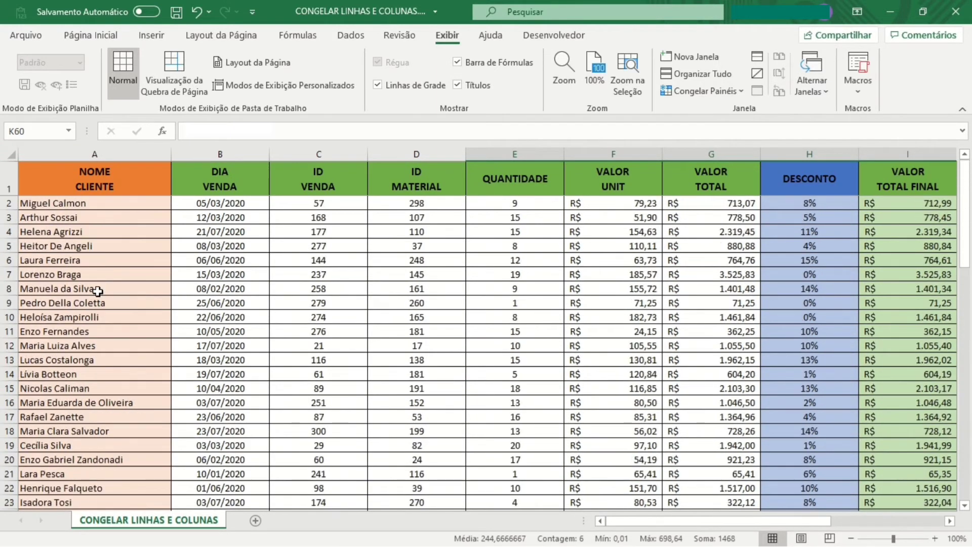
From cell A1, apply Congelar Primeira Coluna to lock the NOME CLIENTE column.
{"action": "left_click", "coordinate": [125, 179]}
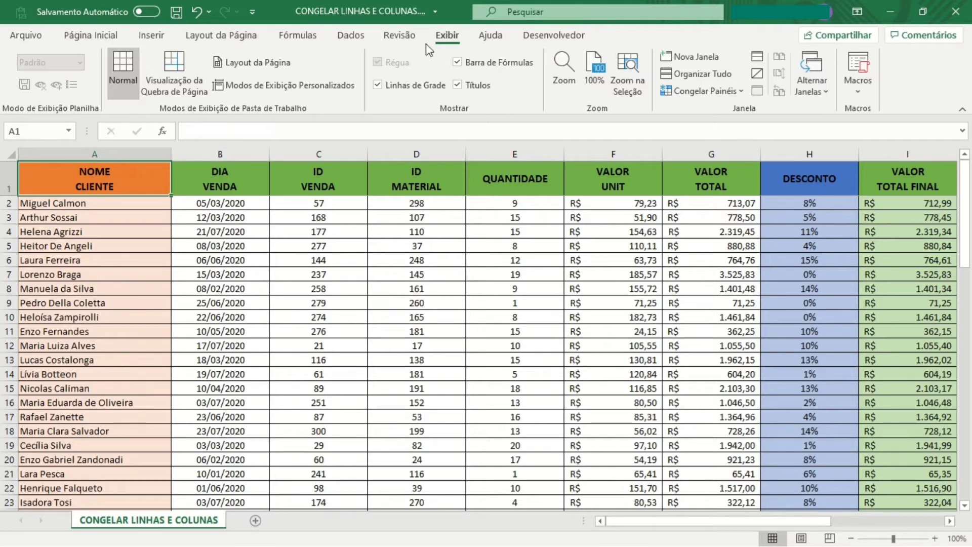
{"action": "left_click", "coordinate": [679, 91]}
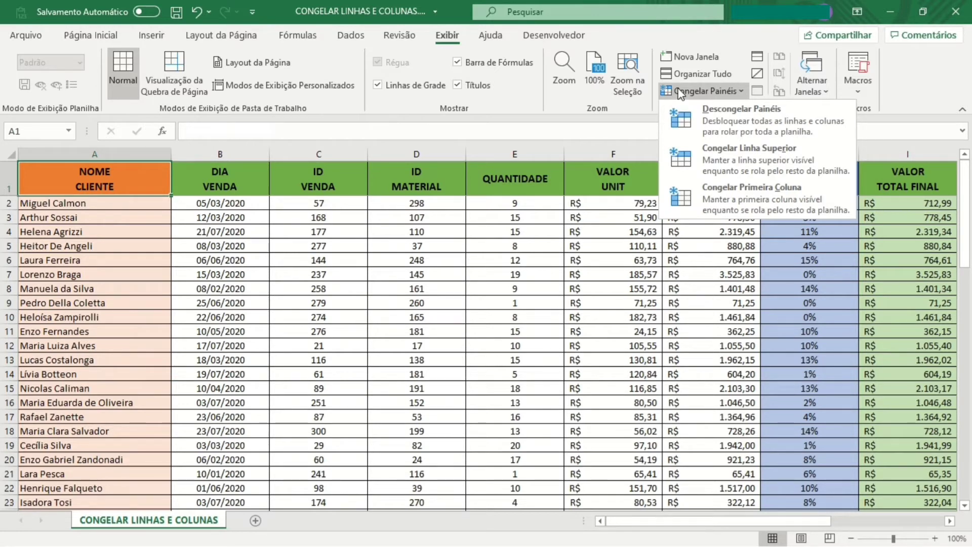
{"action": "left_click", "coordinate": [712, 185]}
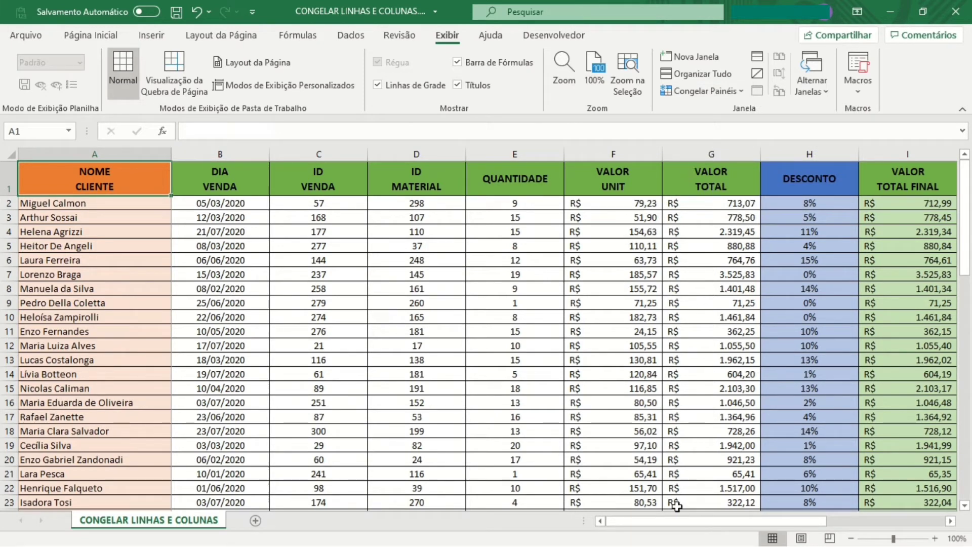
Scroll right and select whole rows 18, 7 and 4 of the sales table.
{"action": "left_click_drag", "start_coordinate": [684, 526], "coordinate": [747, 524]}
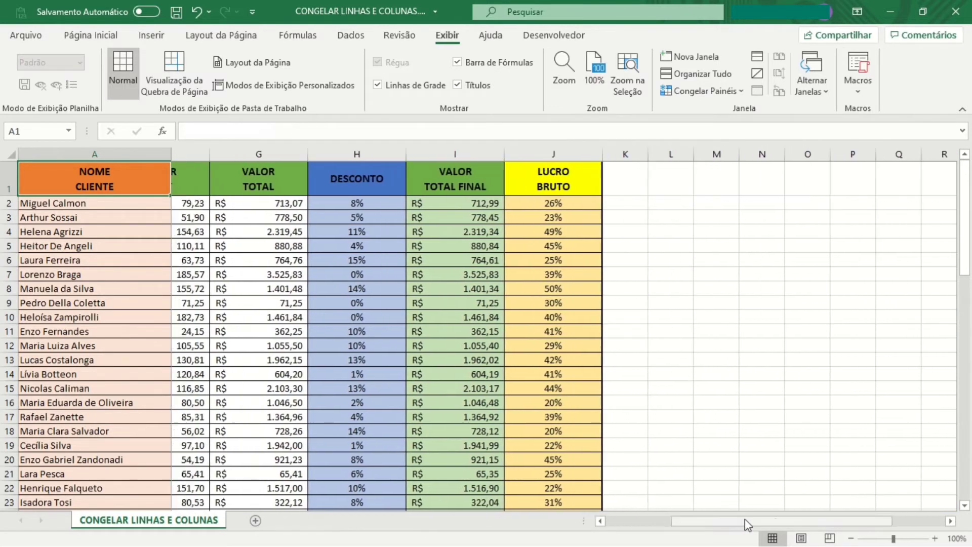
{"action": "left_click", "coordinate": [736, 437]}
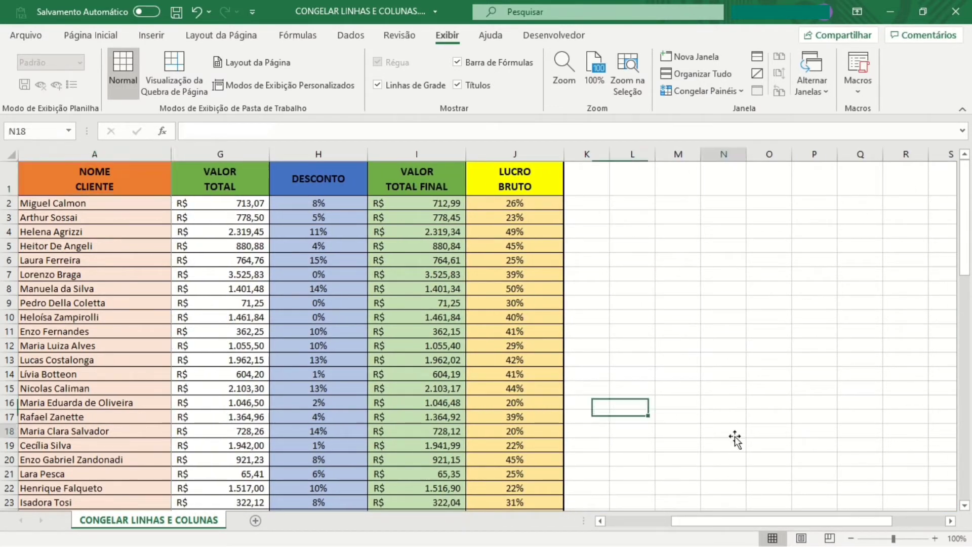
{"action": "key", "text": "shift+space"}
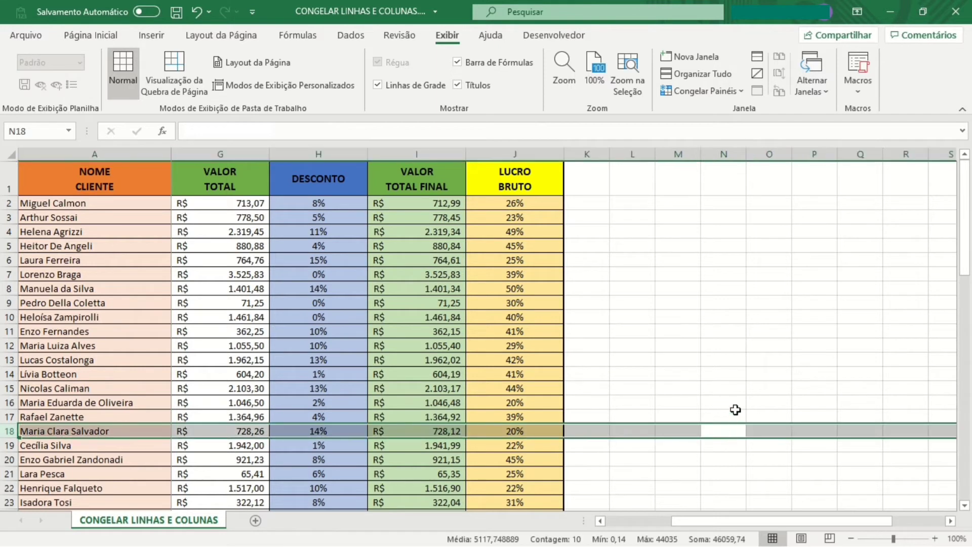
{"action": "left_click_drag", "start_coordinate": [736, 437], "coordinate": [734, 373]}
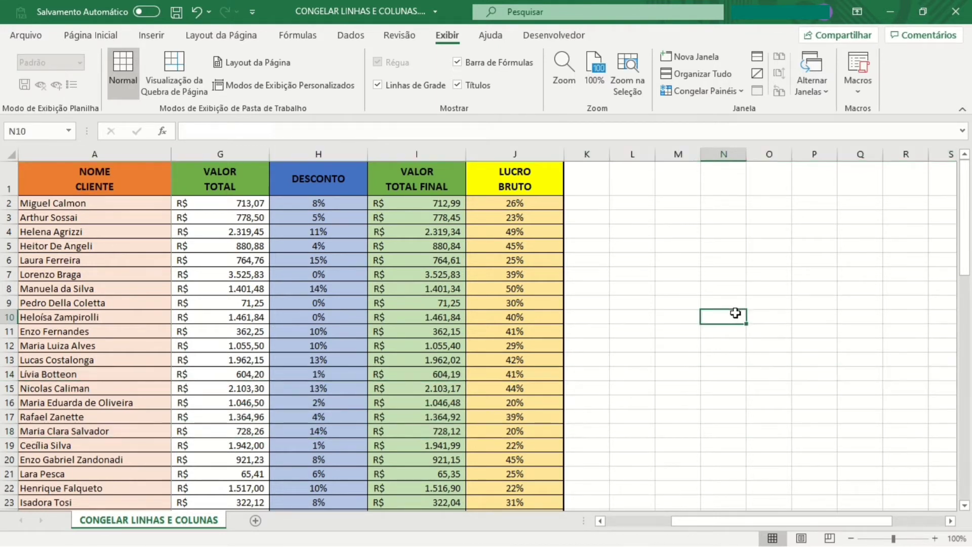
{"action": "left_click", "coordinate": [728, 273]}
{"action": "key", "text": "shift+space"}
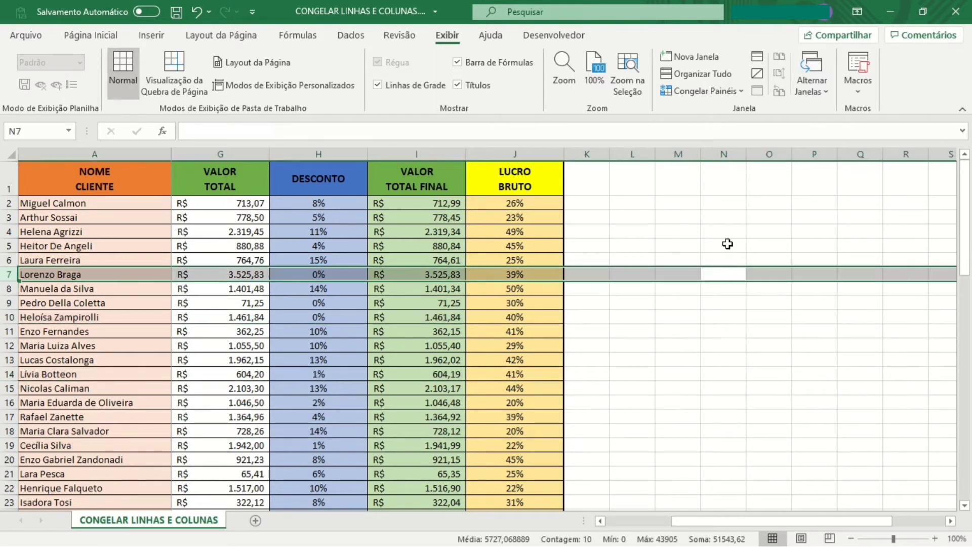
{"action": "left_click", "coordinate": [728, 232]}
{"action": "key", "text": "shift+space"}
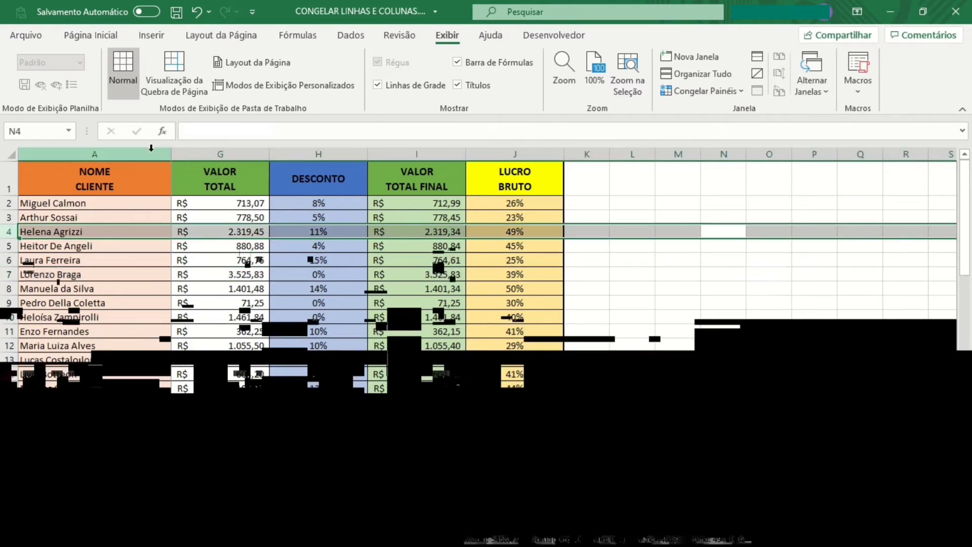
Return to cell A1 with column B (DIA VENDA) shown beside frozen NOME CLIENTE.
{"action": "key", "text": "ctrl+Home"}
{"action": "key", "text": "ctrl+space"}
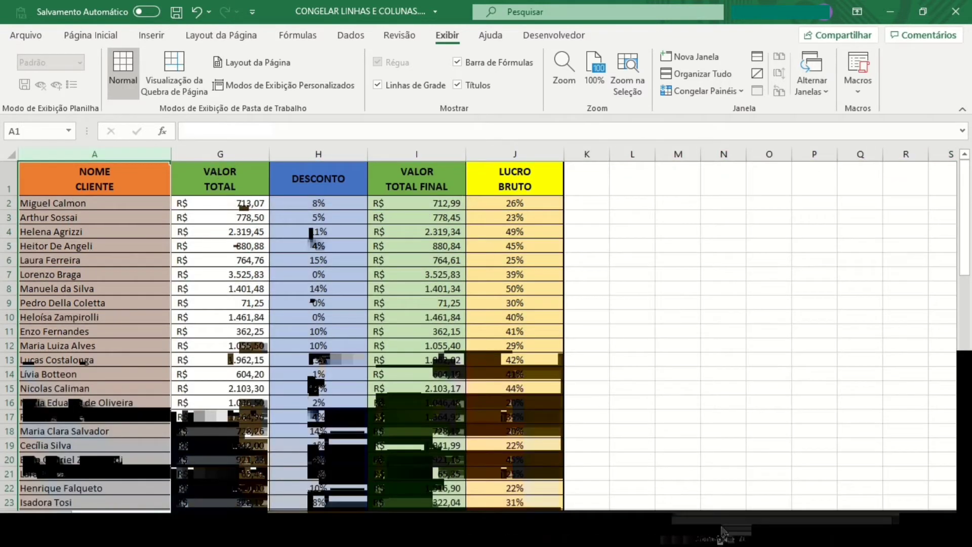
{"action": "left_click_drag", "start_coordinate": [719, 524], "coordinate": [640, 527]}
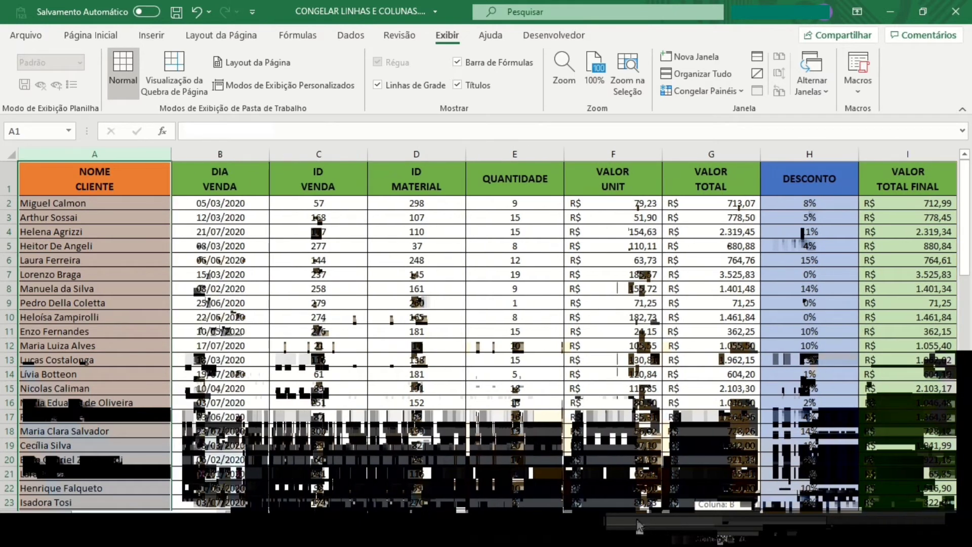
{"action": "left_click", "coordinate": [131, 178]}
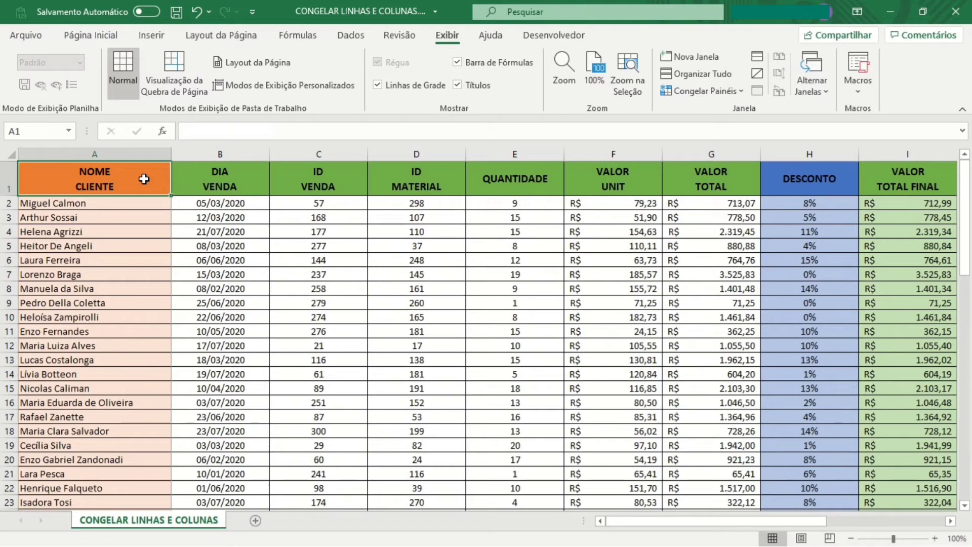
{"action": "scroll", "coordinate": [143, 179], "scroll_direction": "down", "scroll_amount": 5}
{"action": "scroll", "coordinate": [144, 179], "scroll_direction": "down", "scroll_amount": 3}
{"action": "scroll", "coordinate": [144, 178], "scroll_direction": "down", "scroll_amount": 3}
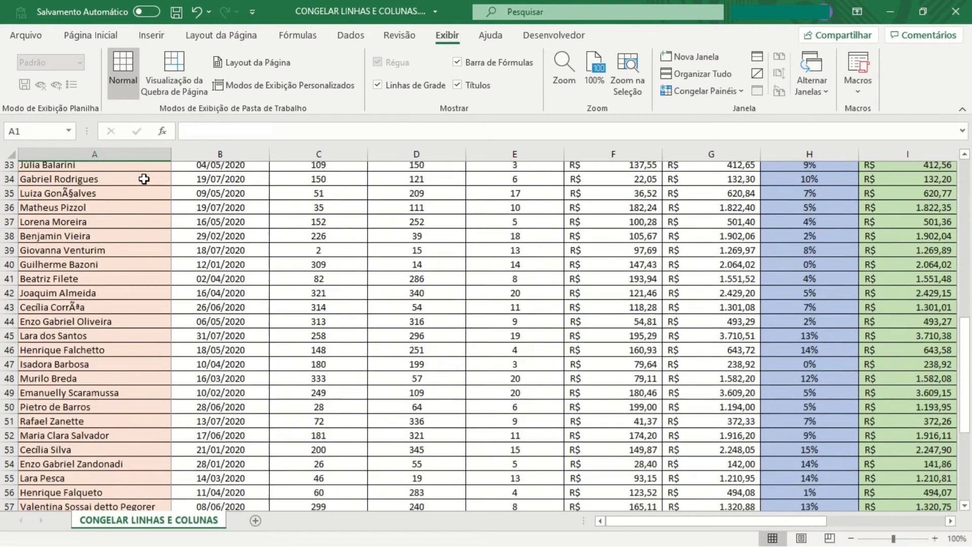
{"action": "scroll", "coordinate": [144, 179], "scroll_direction": "down", "scroll_amount": 6}
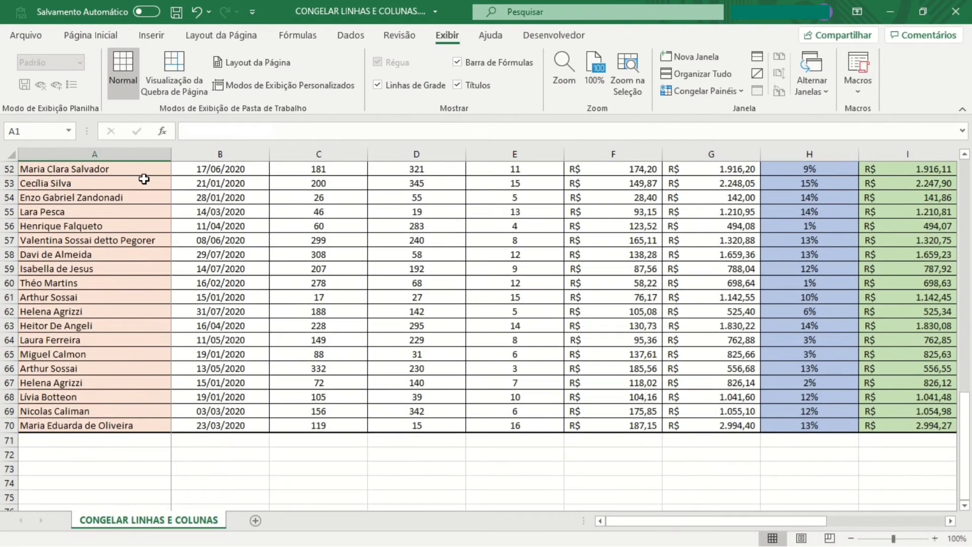
{"action": "scroll", "coordinate": [144, 178], "scroll_direction": "up", "scroll_amount": 5}
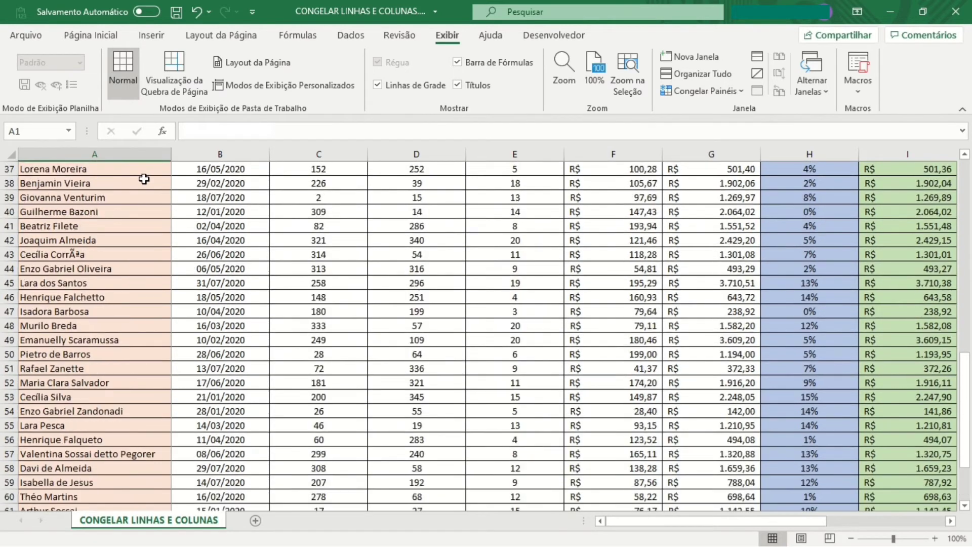
{"action": "scroll", "coordinate": [144, 179], "scroll_direction": "up", "scroll_amount": 3}
{"action": "scroll", "coordinate": [144, 179], "scroll_direction": "up", "scroll_amount": 8}
{"action": "scroll", "coordinate": [144, 178], "scroll_direction": "up", "scroll_amount": 1}
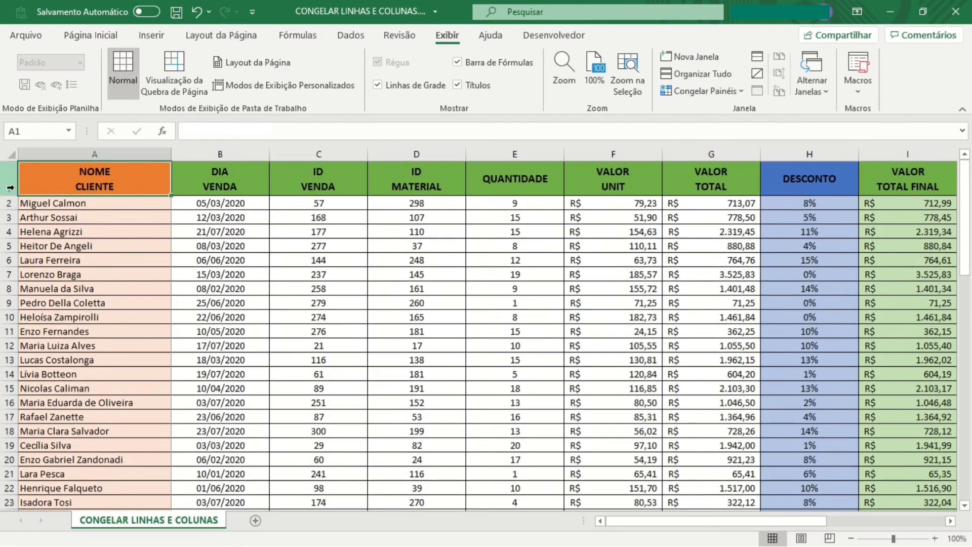
{"action": "left_click", "coordinate": [10, 187]}
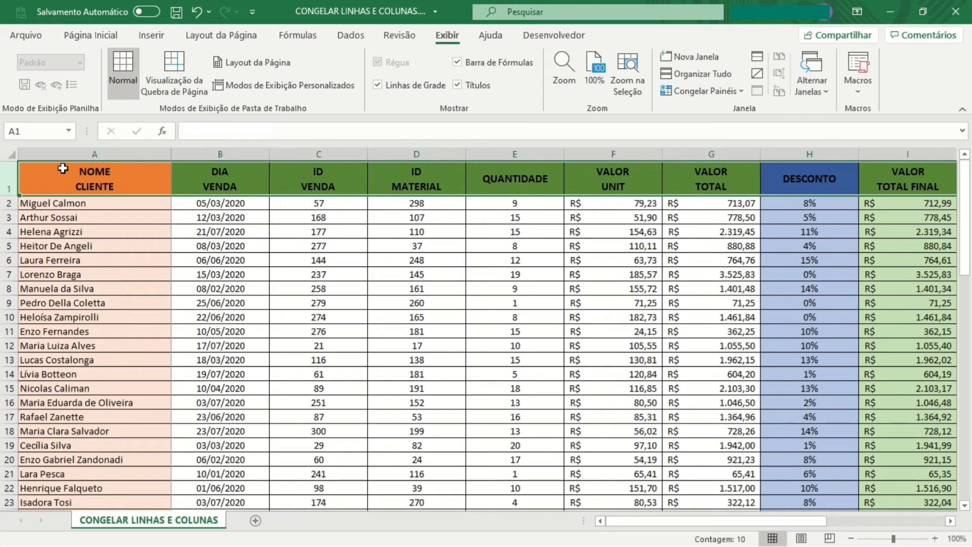
Unfreeze all panes with Descongelar Painéis, then select cell B2.
{"action": "left_click", "coordinate": [72, 154]}
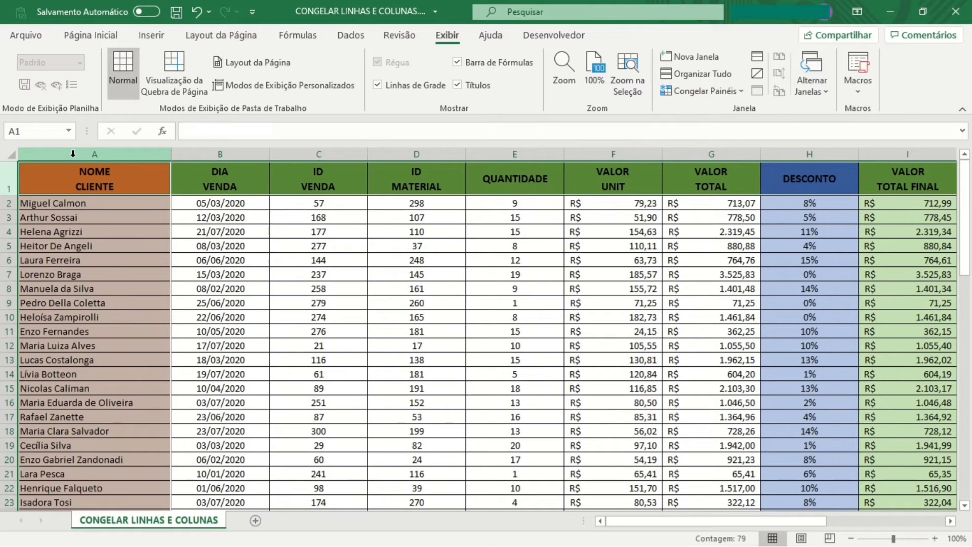
{"action": "left_click", "coordinate": [684, 91]}
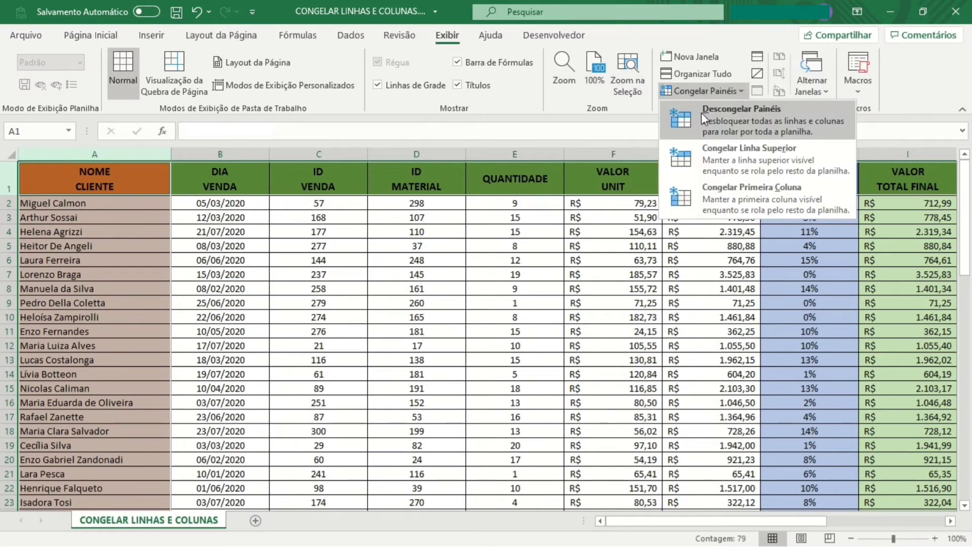
{"action": "left_click", "coordinate": [702, 118]}
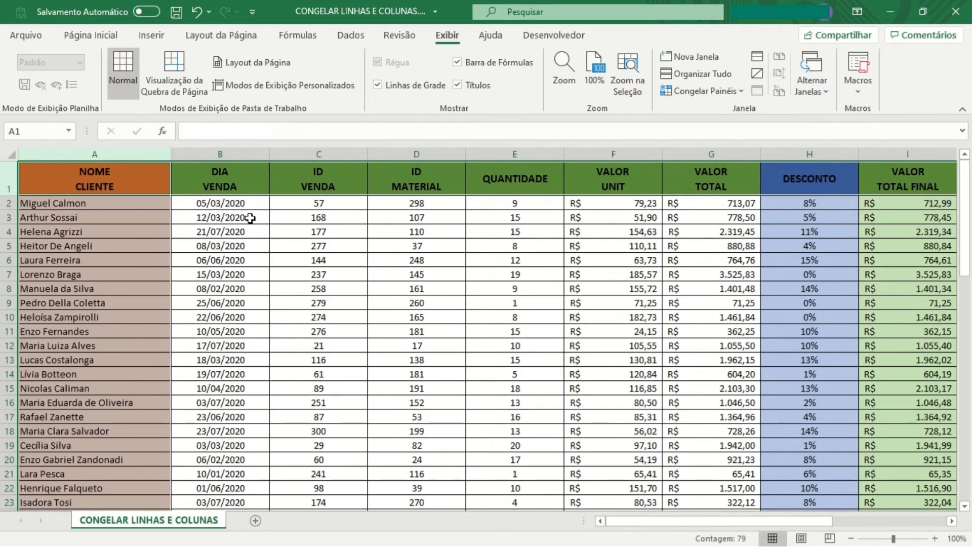
{"action": "left_click", "coordinate": [221, 204]}
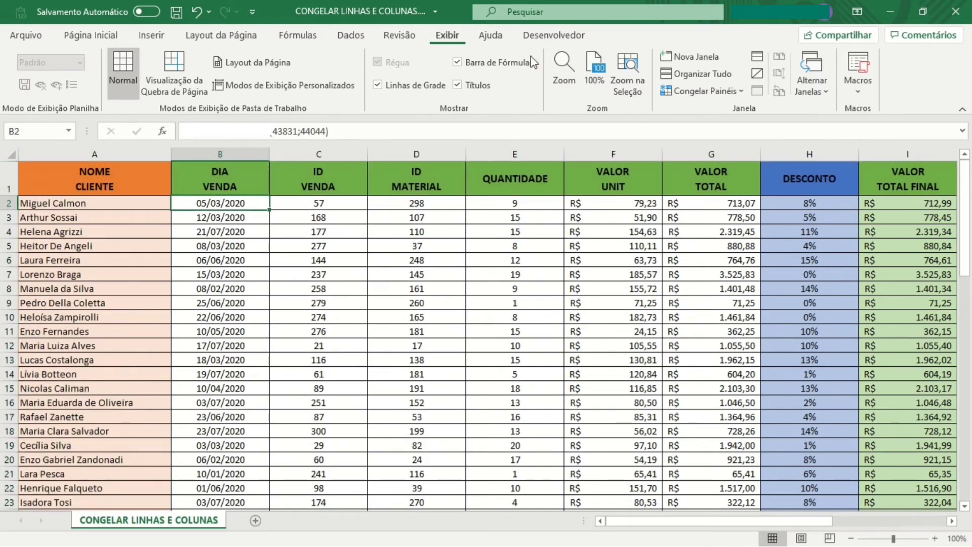
Apply Congelar Painéis at B2, locking header row 1 and the NOME CLIENTE column.
{"action": "left_click", "coordinate": [683, 93]}
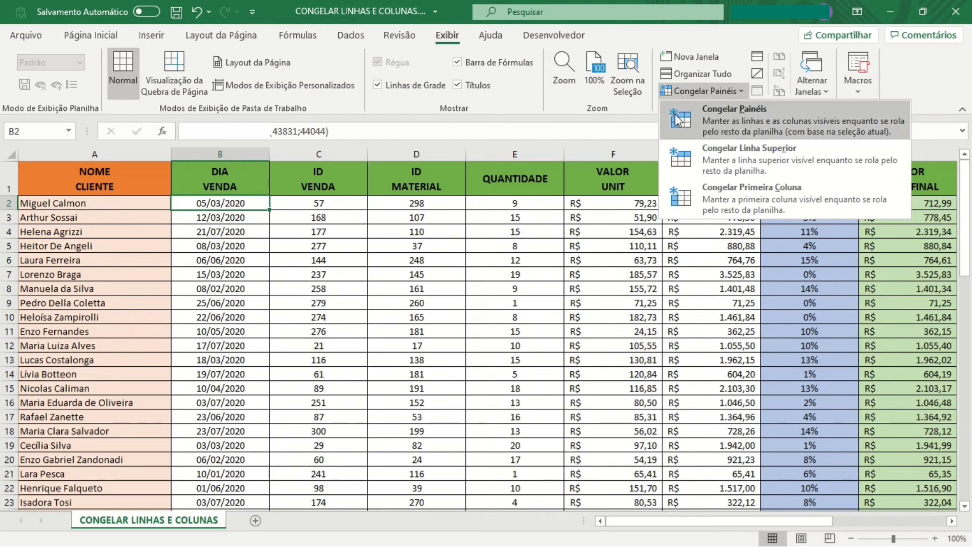
{"action": "left_click", "coordinate": [683, 120]}
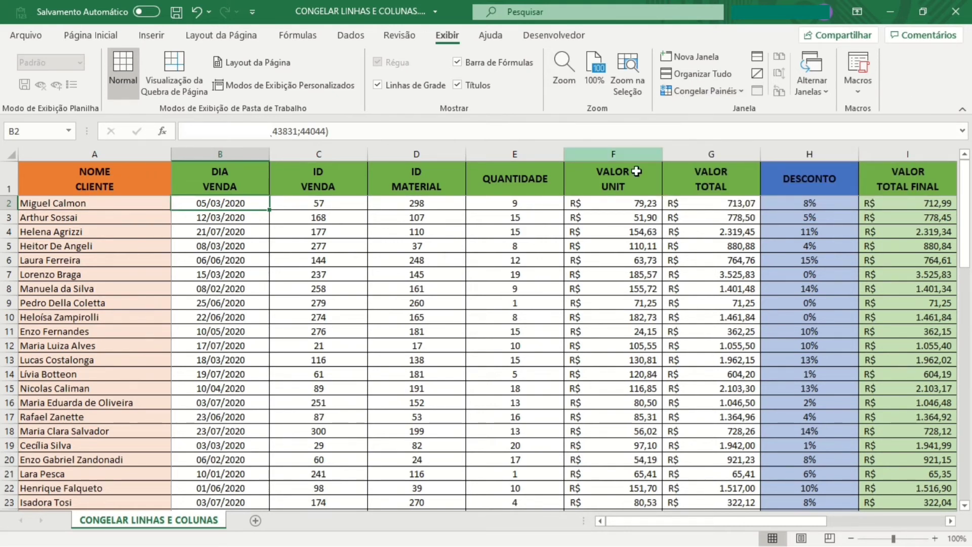
{"action": "scroll", "coordinate": [560, 249], "scroll_direction": "down", "scroll_amount": 1}
{"action": "scroll", "coordinate": [504, 252], "scroll_direction": "down", "scroll_amount": 3}
{"action": "scroll", "coordinate": [502, 254], "scroll_direction": "down", "scroll_amount": 1}
{"action": "scroll", "coordinate": [502, 253], "scroll_direction": "down", "scroll_amount": 3}
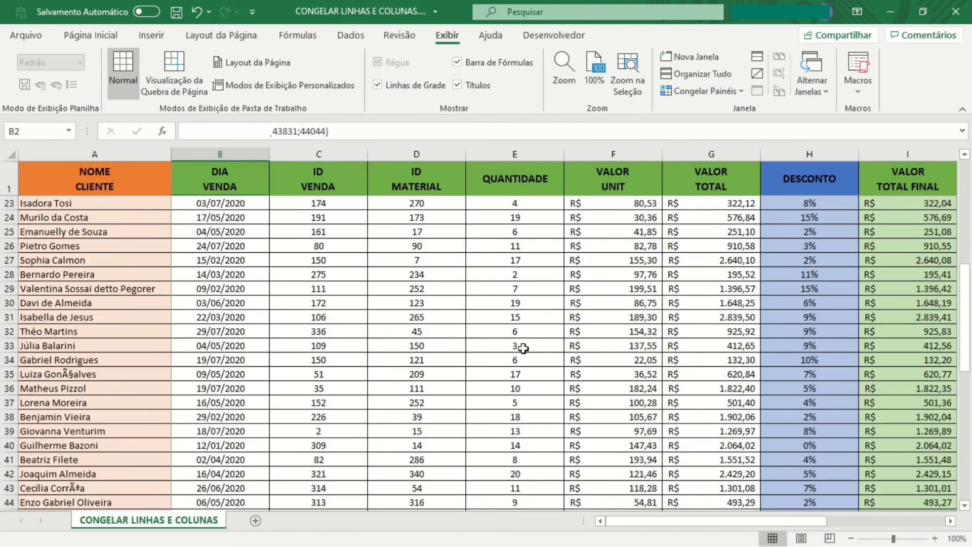
{"action": "left_click_drag", "start_coordinate": [627, 522], "coordinate": [652, 523]}
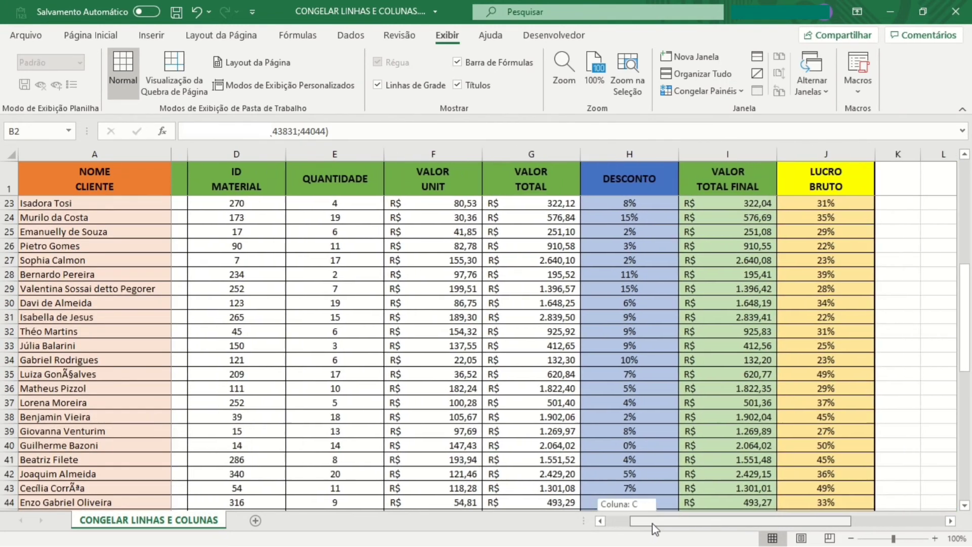
{"action": "scroll", "coordinate": [571, 357], "scroll_direction": "down", "scroll_amount": 1}
{"action": "scroll", "coordinate": [572, 358], "scroll_direction": "down", "scroll_amount": 2}
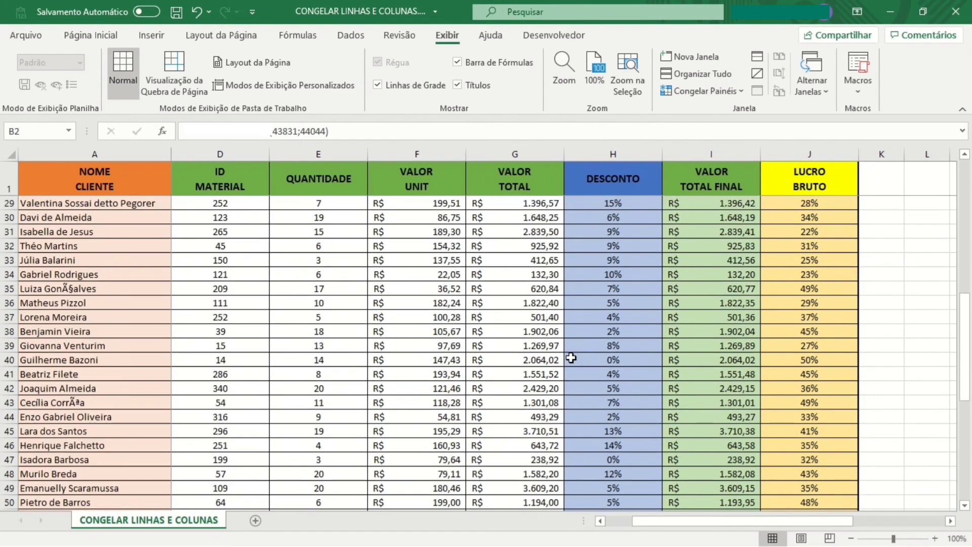
{"action": "scroll", "coordinate": [571, 357], "scroll_direction": "down", "scroll_amount": 2}
{"action": "scroll", "coordinate": [572, 357], "scroll_direction": "down", "scroll_amount": 4}
{"action": "scroll", "coordinate": [571, 358], "scroll_direction": "down", "scroll_amount": 3}
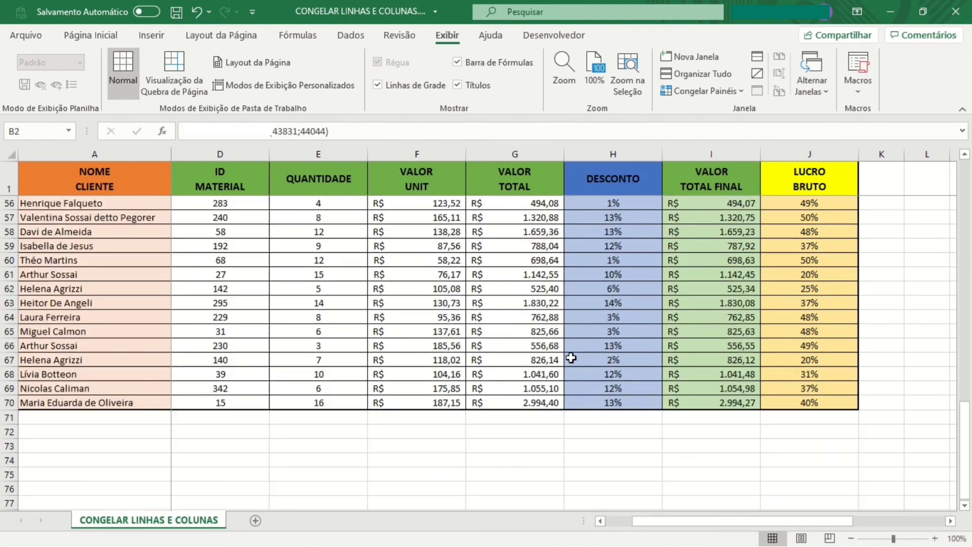
{"action": "scroll", "coordinate": [571, 357], "scroll_direction": "down", "scroll_amount": 1}
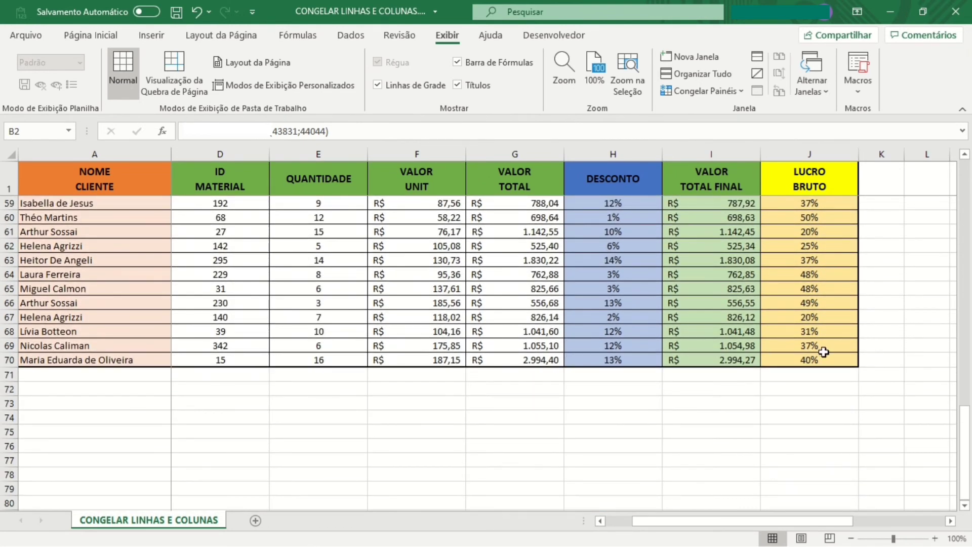
{"action": "left_click", "coordinate": [7, 360]}
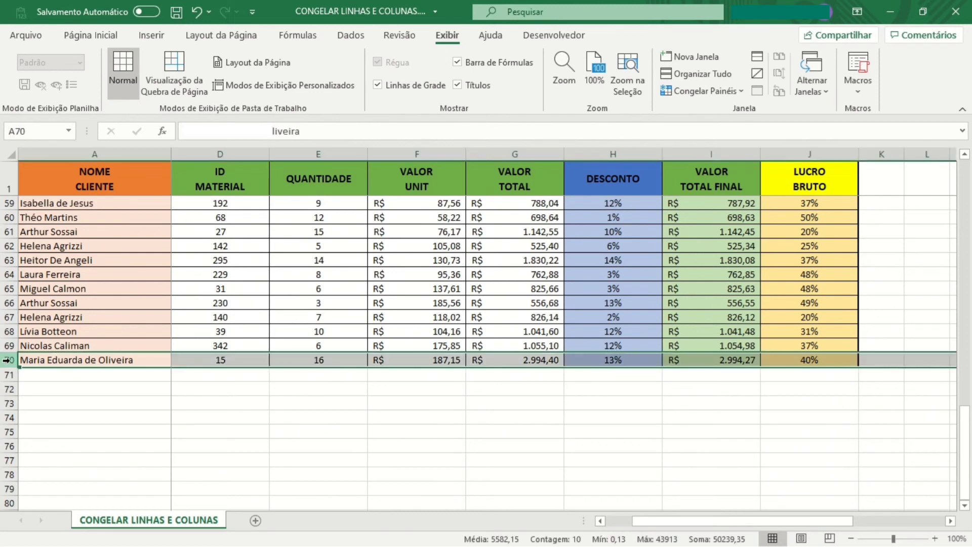
{"action": "left_click", "coordinate": [355, 154]}
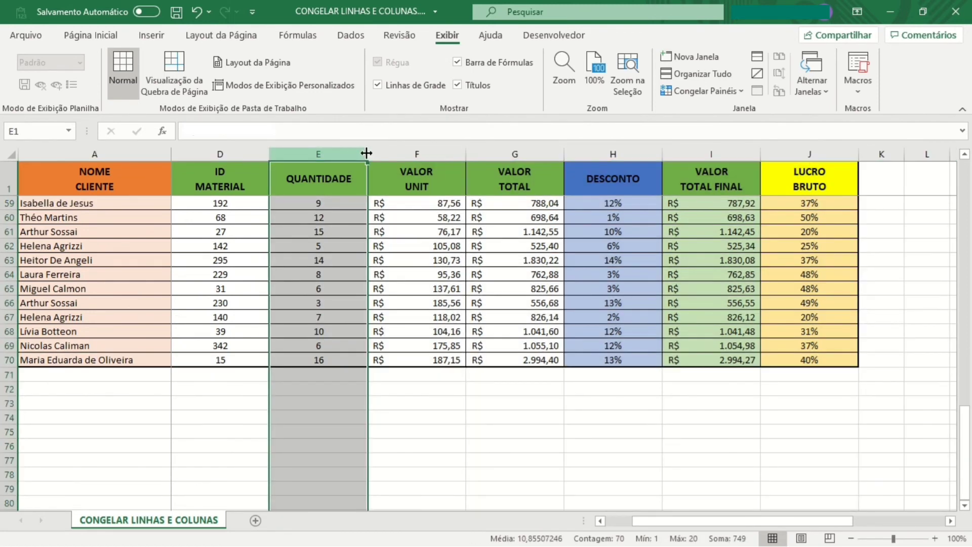
{"action": "left_click", "coordinate": [395, 153]}
{"action": "left_click_drag", "start_coordinate": [653, 524], "coordinate": [626, 524]}
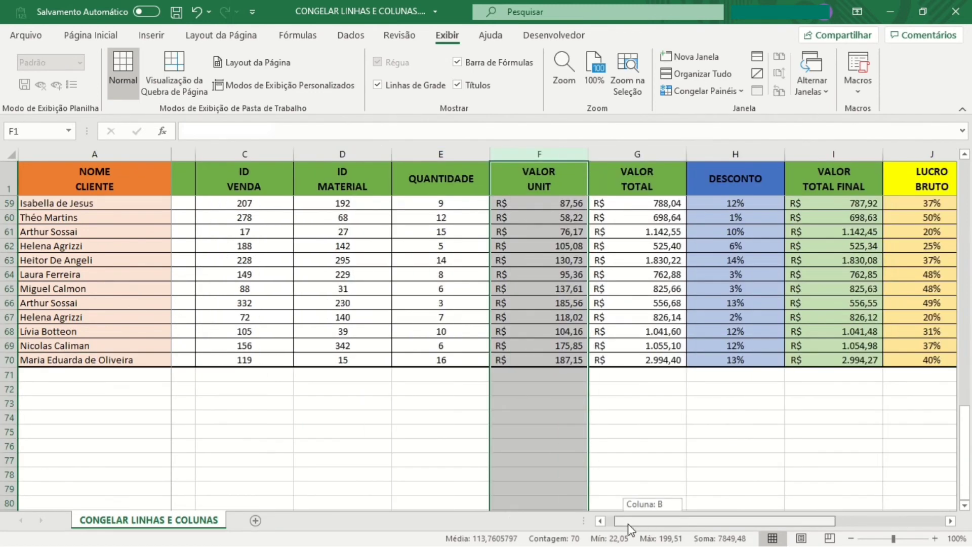
{"action": "scroll", "coordinate": [302, 377], "scroll_direction": "up", "scroll_amount": 12}
{"action": "scroll", "coordinate": [302, 377], "scroll_direction": "up", "scroll_amount": 7}
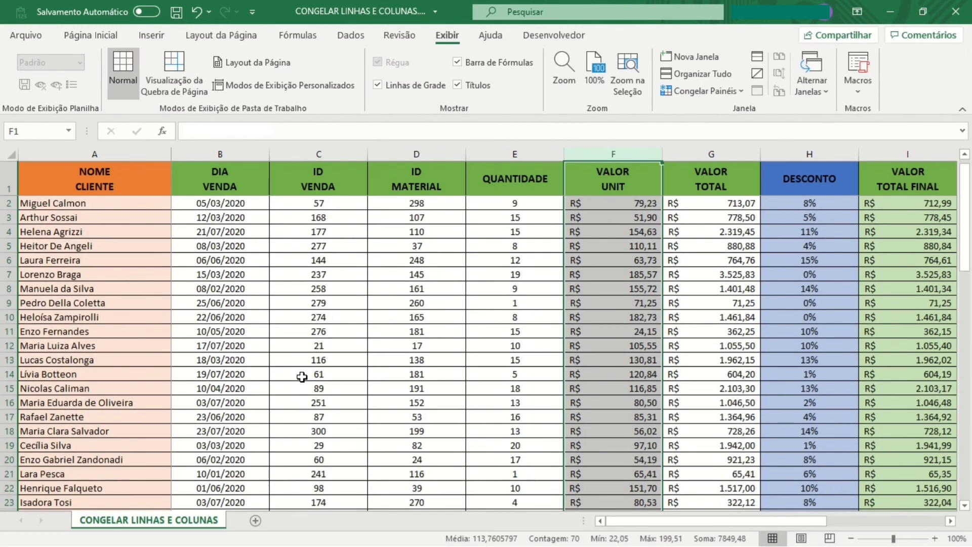
{"action": "left_click", "coordinate": [152, 186]}
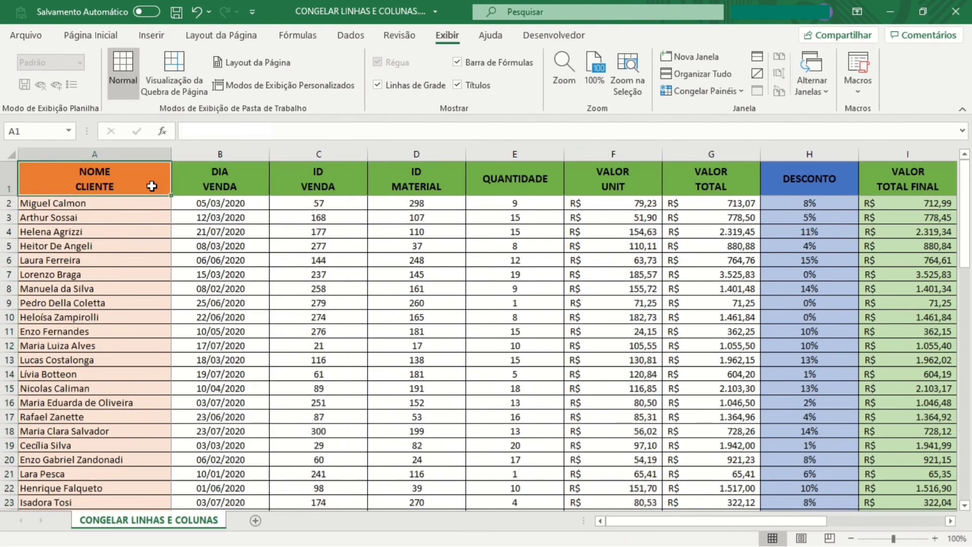